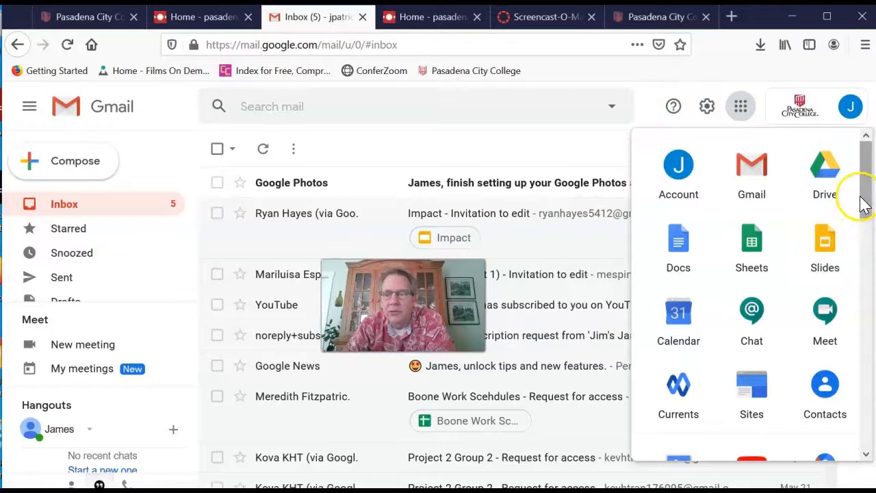
Open YouTube from the Google account's apps and begin a new video upload
left_click(780, 315)
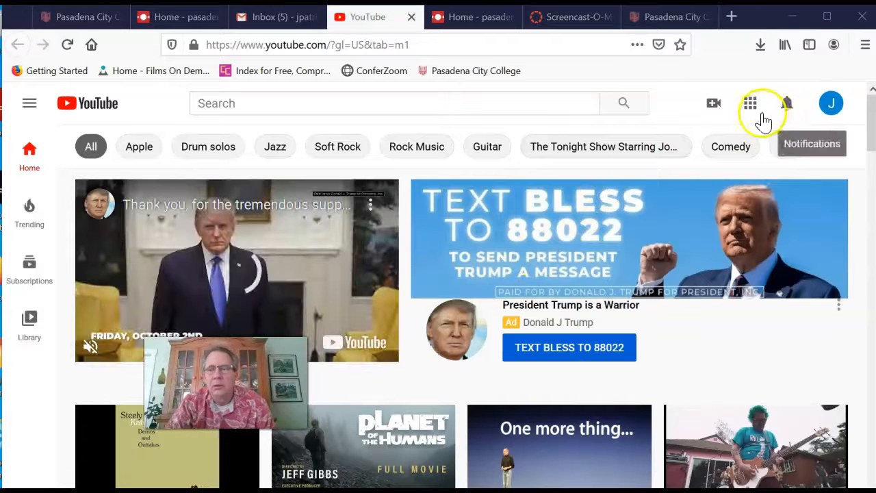
left_click(714, 109)
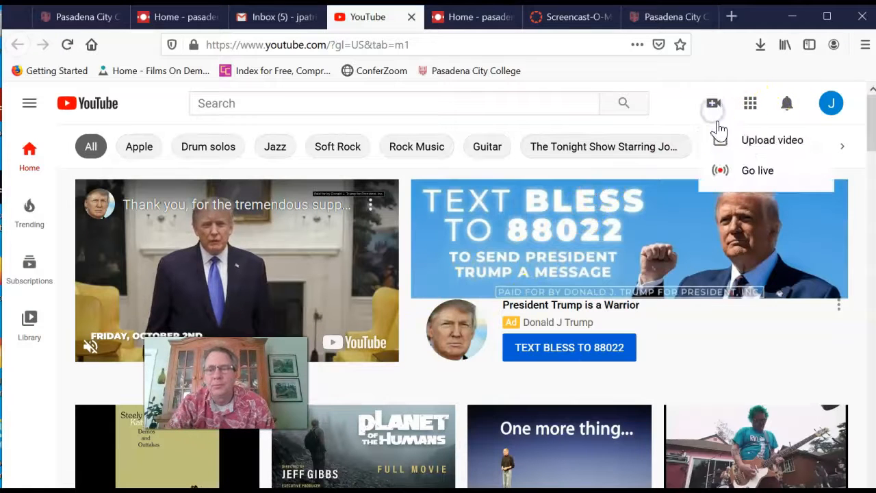
left_click(759, 146)
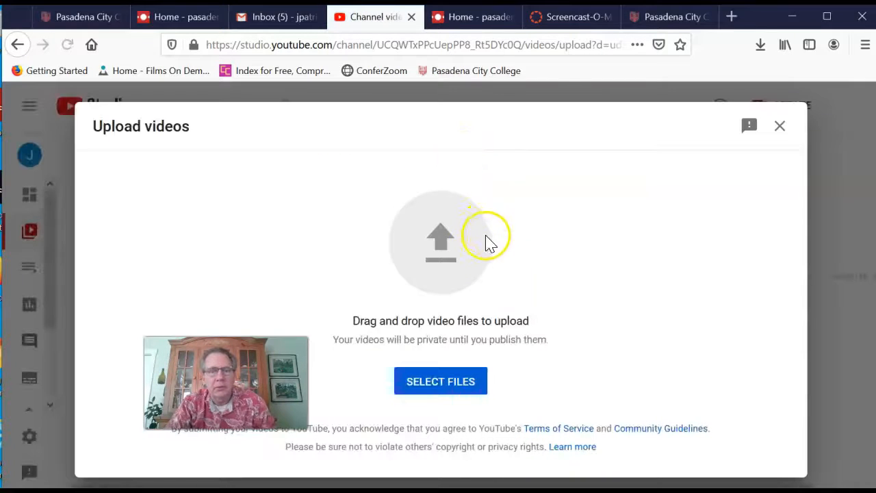
Choose the video file IMG_2287 from the Downloads folder for the upload
left_click(458, 380)
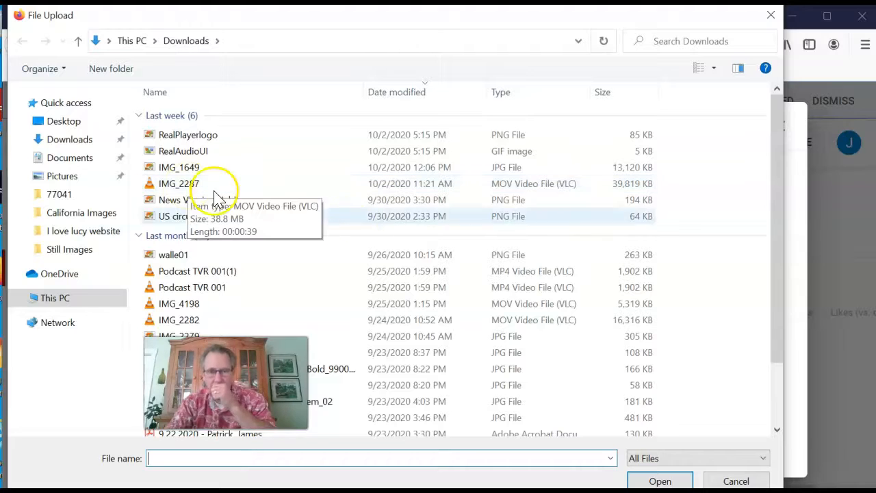
left_click(728, 481)
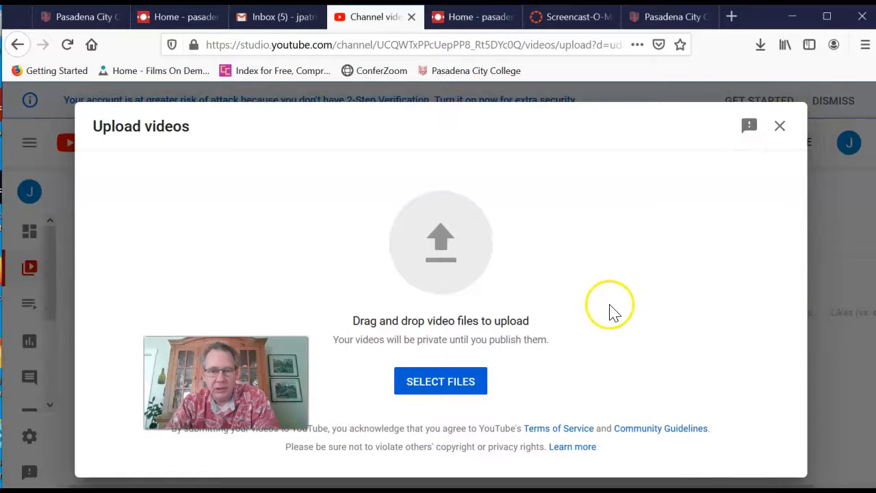
left_click(436, 264)
left_click(408, 188)
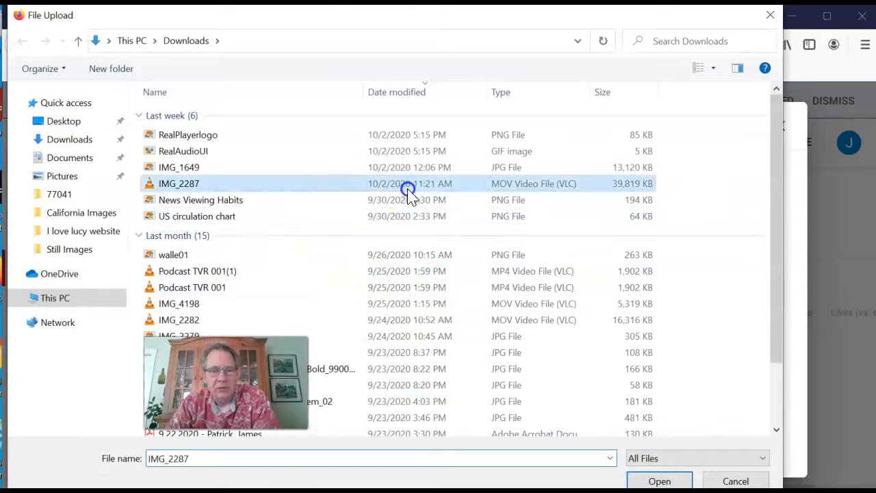
left_click(664, 479)
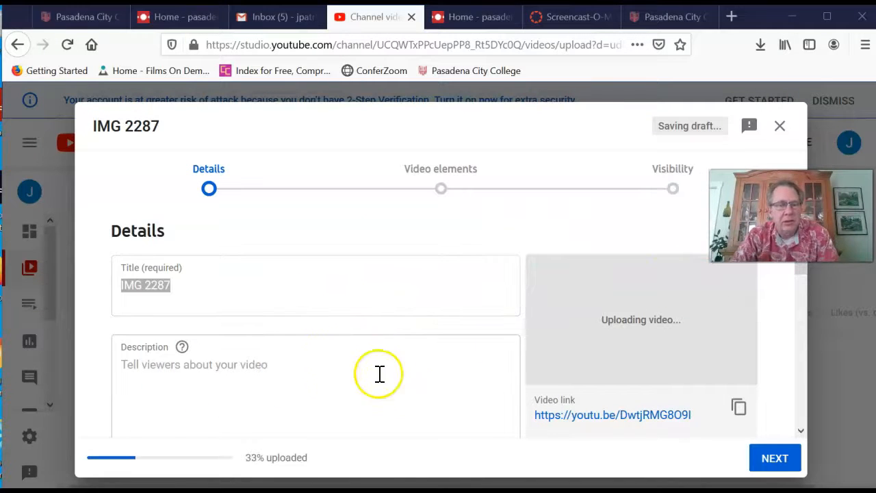
Mark the video as not made for kids and continue past the video elements to the visibility settings
left_click(774, 458)
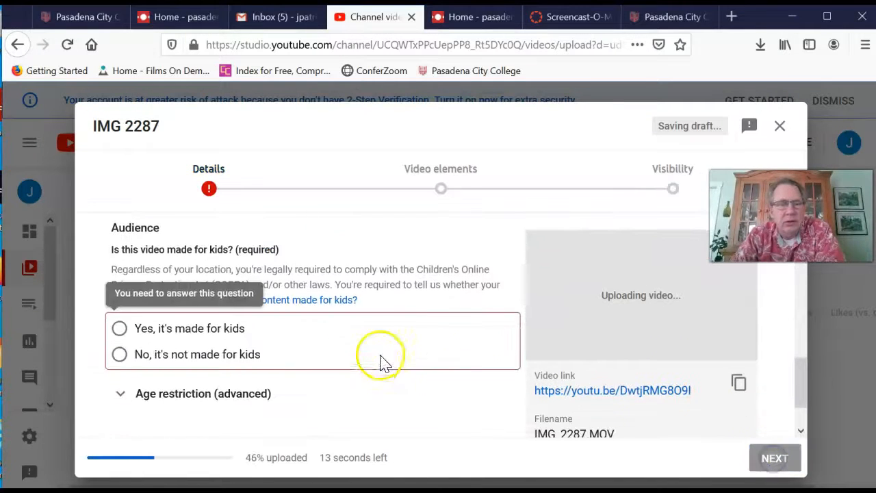
left_click(117, 358)
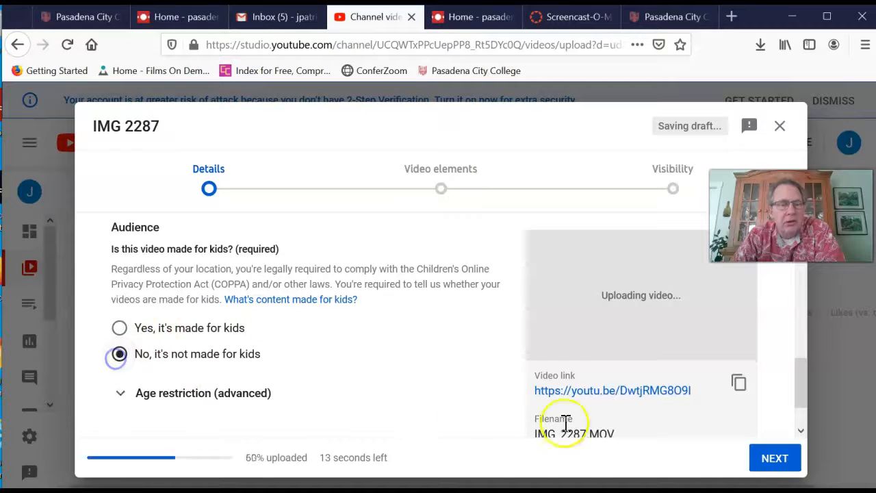
left_click(769, 471)
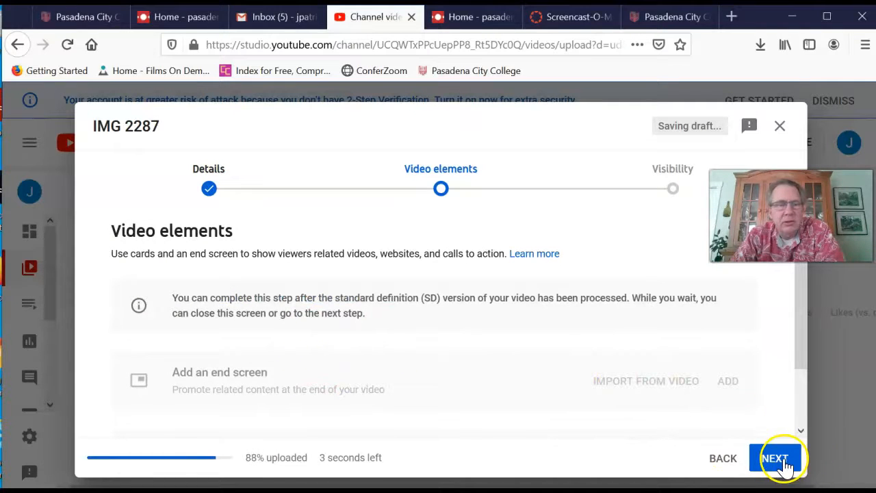
left_click(781, 460)
Set the video's visibility to Unlisted, save it, and close the processing notice
scroll(287, 335, "down", 2)
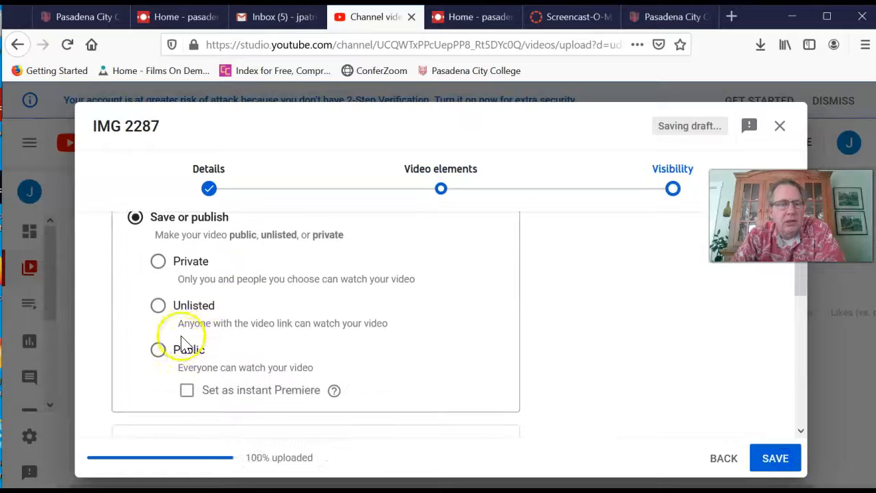
left_click(170, 311)
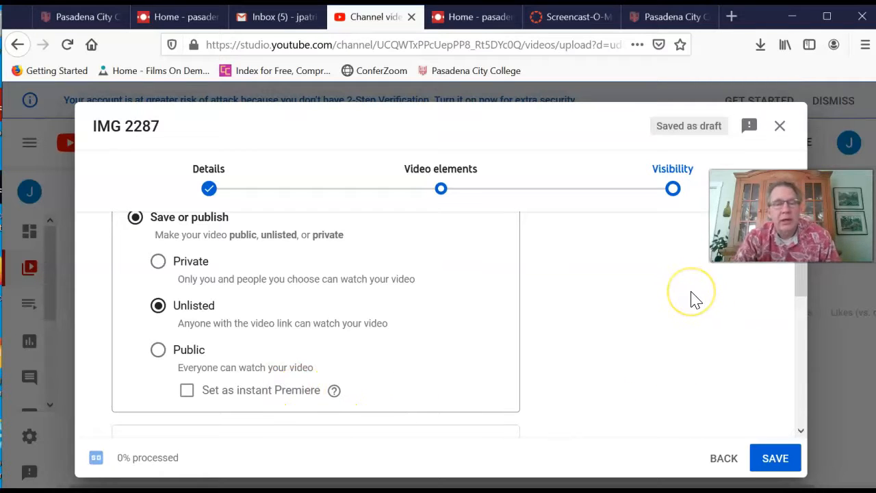
left_click(775, 458)
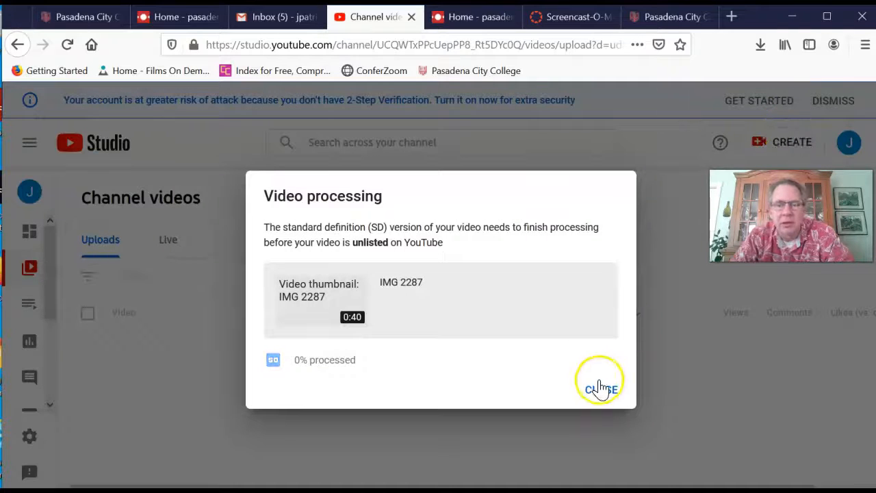
left_click(601, 389)
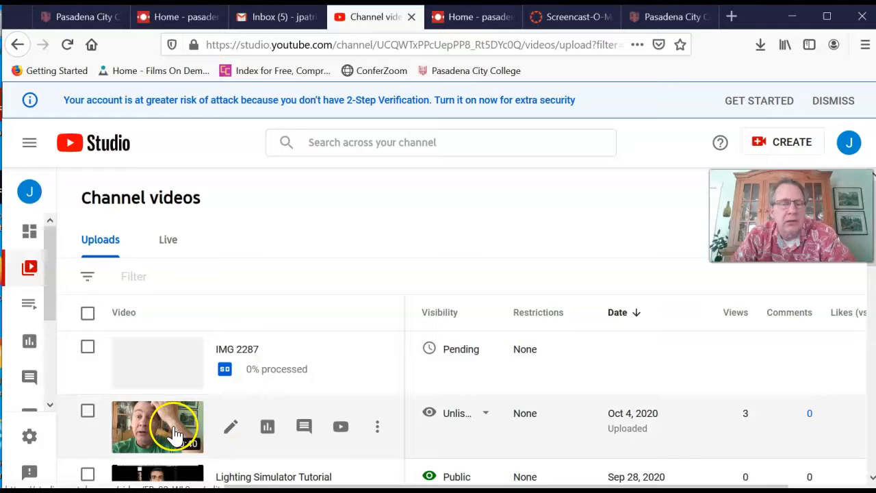
Open the details of the IMG 2287 upload dated Oct 4, 2020 and follow its video link to the watch page
left_click(172, 430)
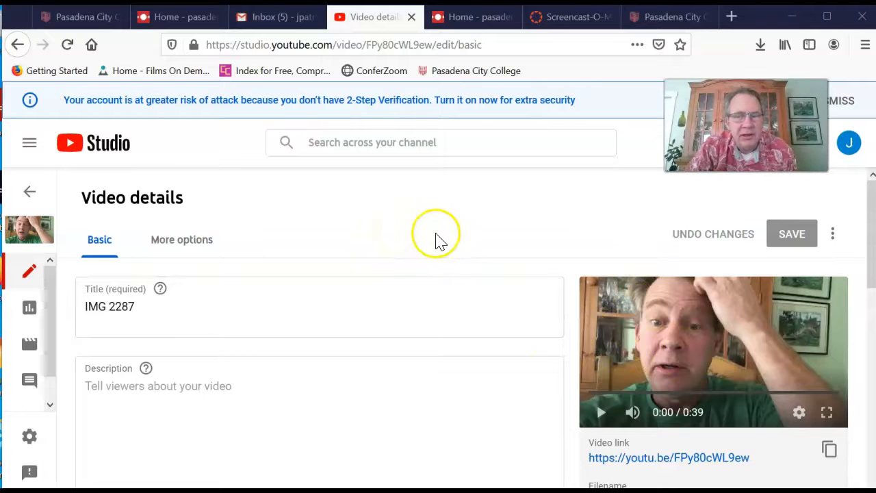
scroll(566, 342, "down", 2)
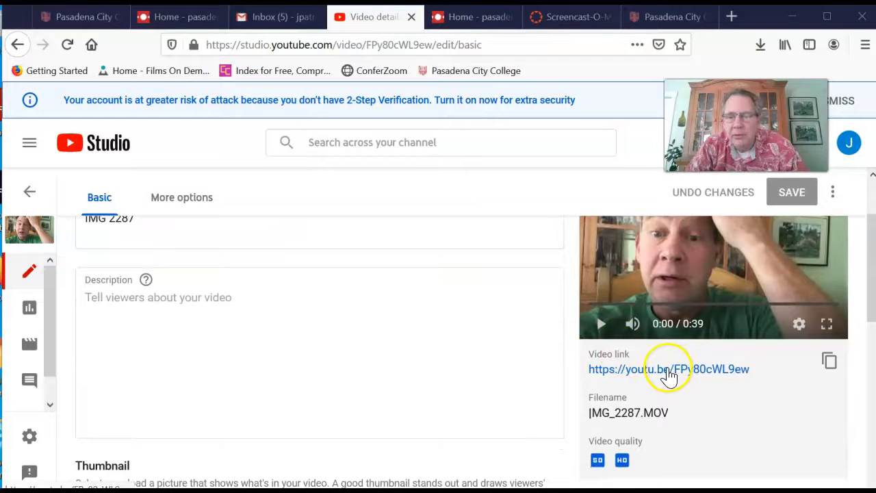
scroll(451, 379, "down", 3)
scroll(568, 382, "up", 3)
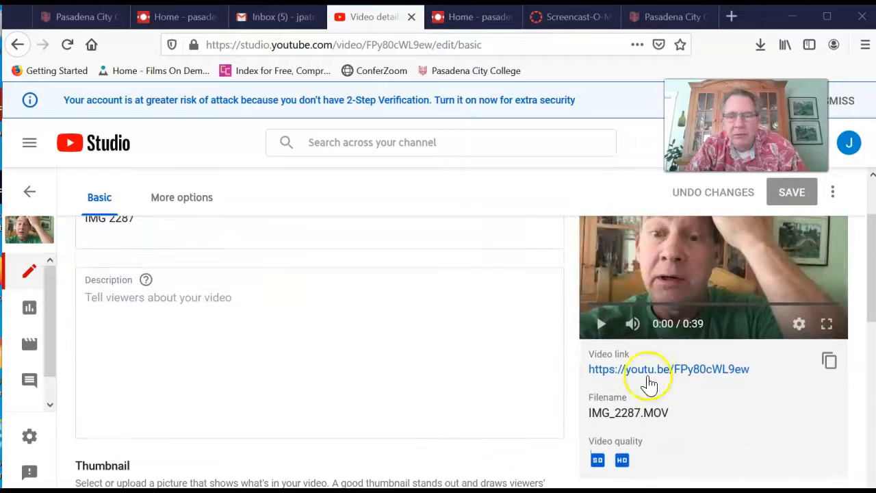
left_click(650, 372)
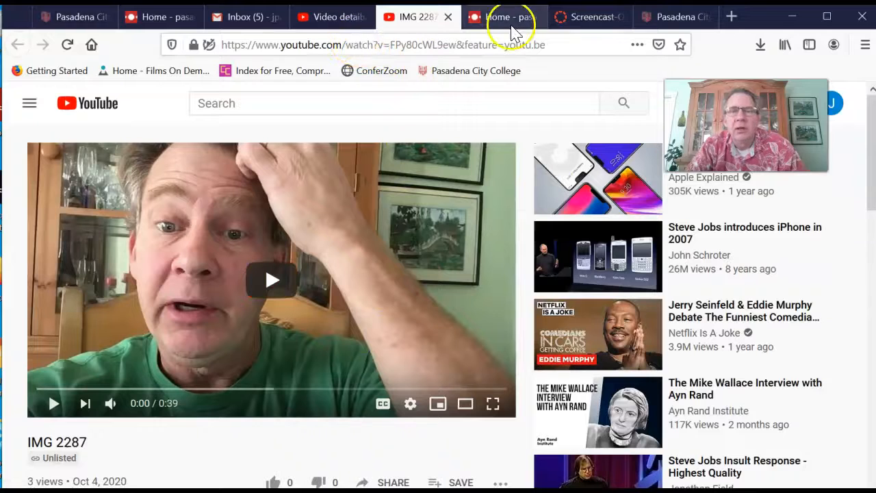
Open the sharing options of the IMG 2287 video and copy its link
scroll(225, 377, "down", 3)
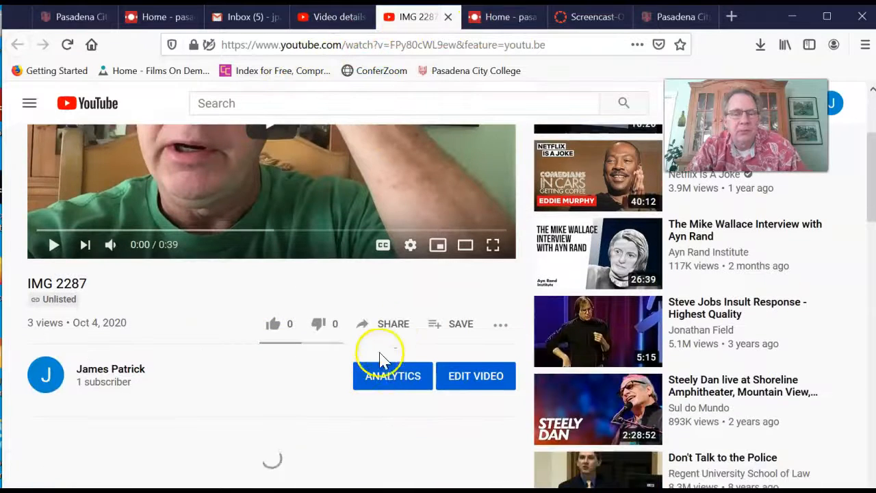
left_click(392, 324)
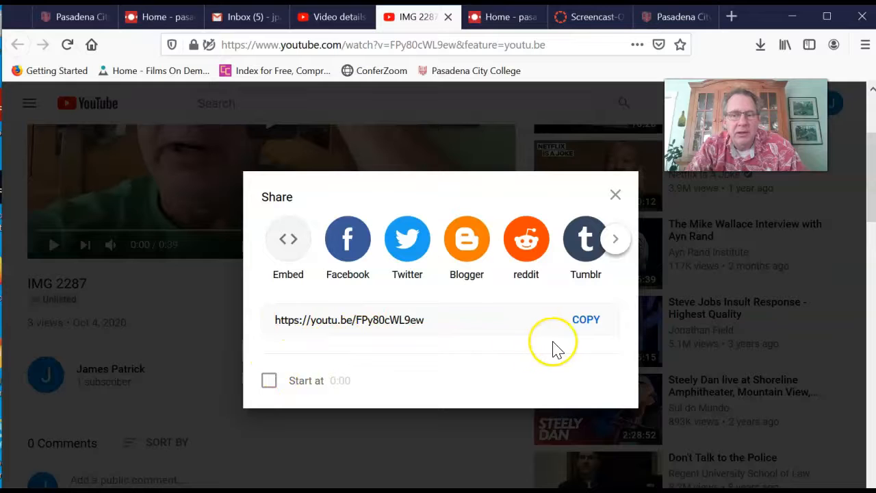
left_click(583, 326)
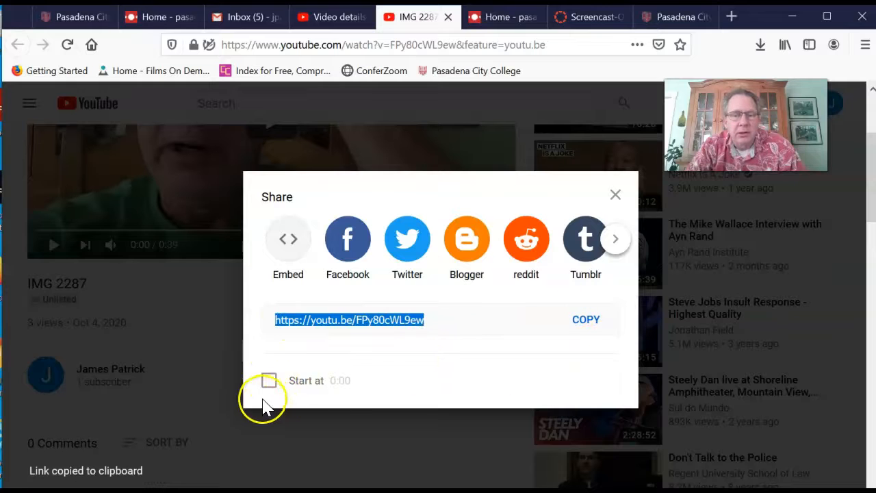
View the video's embed code, then close it
left_click(288, 270)
scroll(483, 375, "down", 1)
scroll(465, 406, "up", 1)
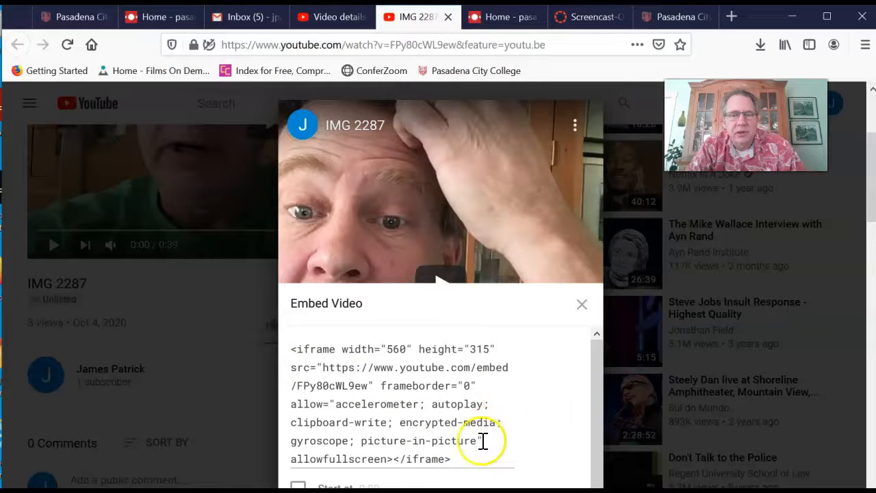
left_click(583, 307)
Reopen the video's sharing options, copy the link again, and close the dialog
left_click(389, 336)
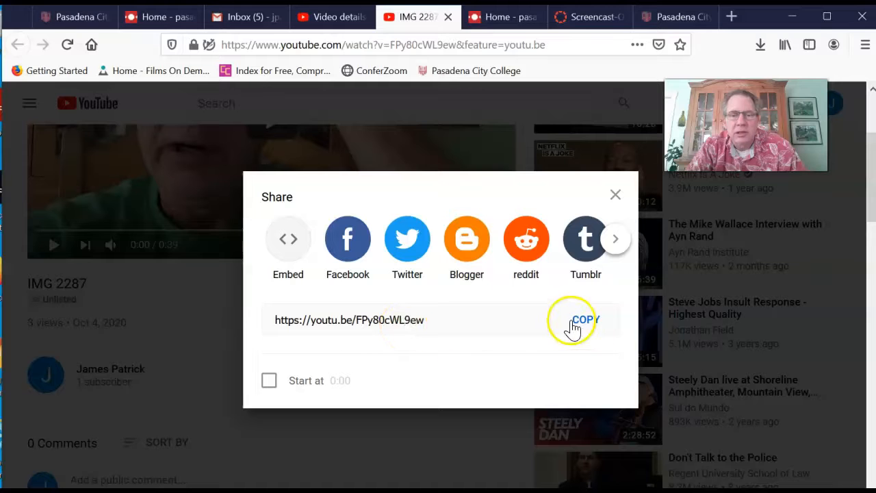
left_click(573, 327)
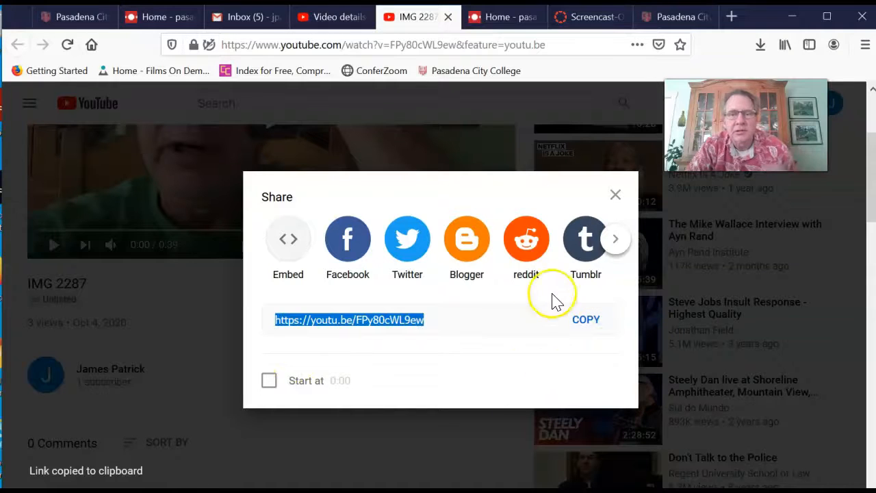
left_click(617, 195)
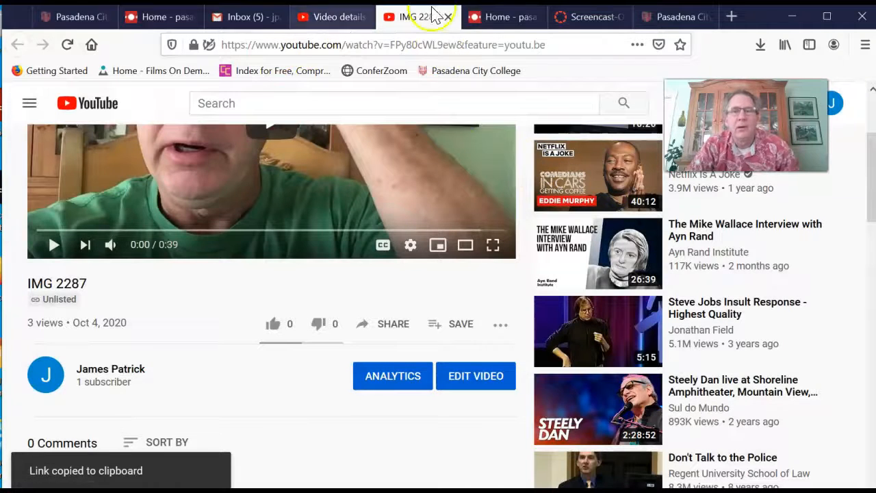
left_click(510, 19)
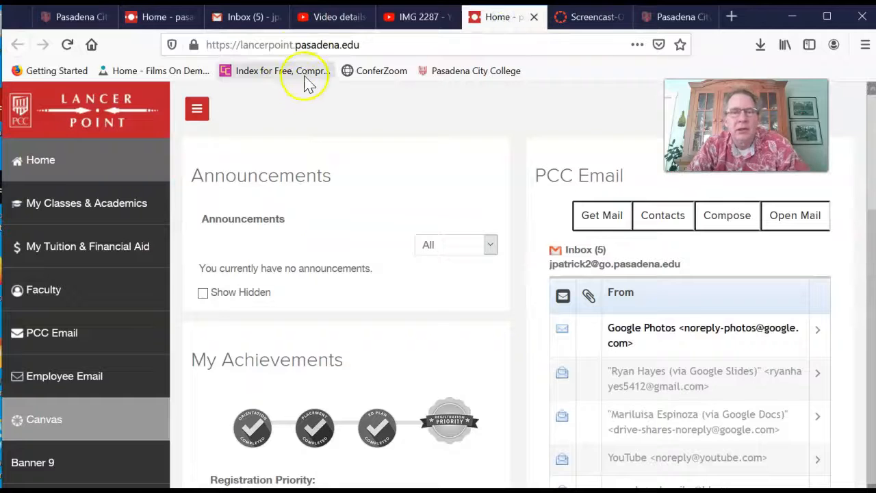
left_click(339, 26)
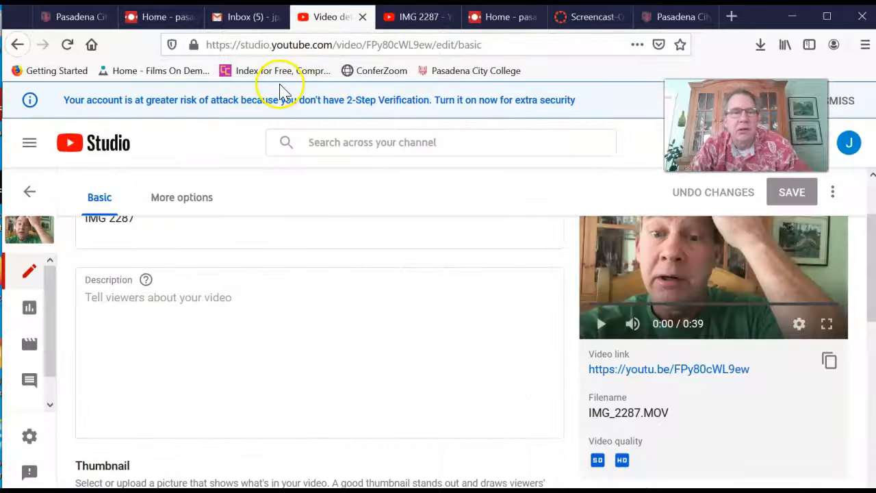
left_click(150, 19)
left_click(481, 20)
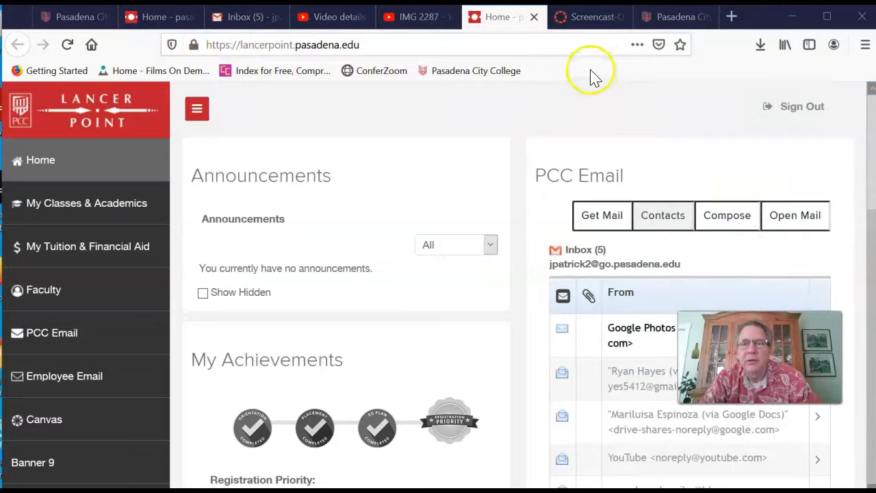
Close the Screencast-O-Matic page, confirming to leave it, and also close the Pasadena City College home page
left_click(593, 19)
left_click(621, 17)
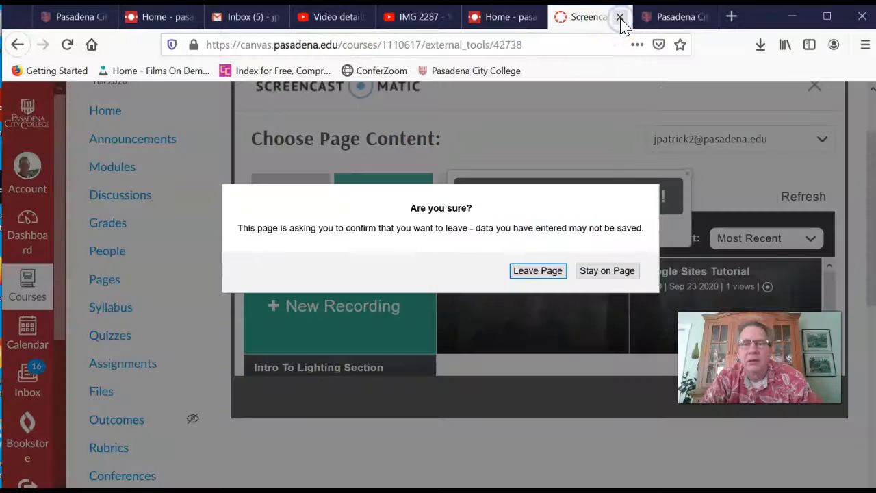
left_click(538, 272)
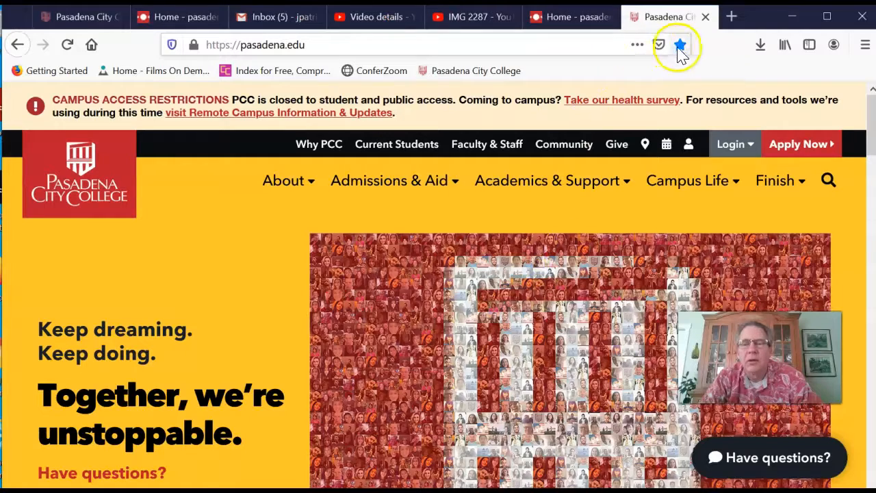
left_click(706, 16)
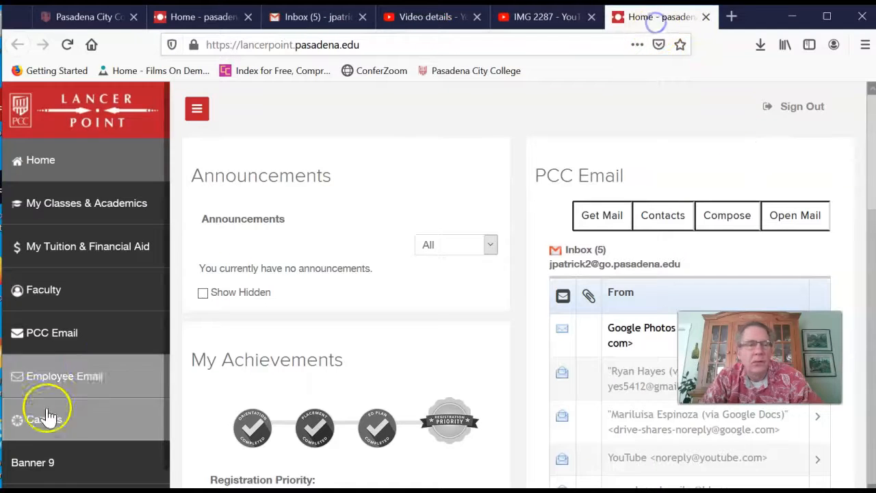
Open PCC Email from LancerPoint, launch Google Sites from the Google apps, and display the recent sites
left_click(84, 350)
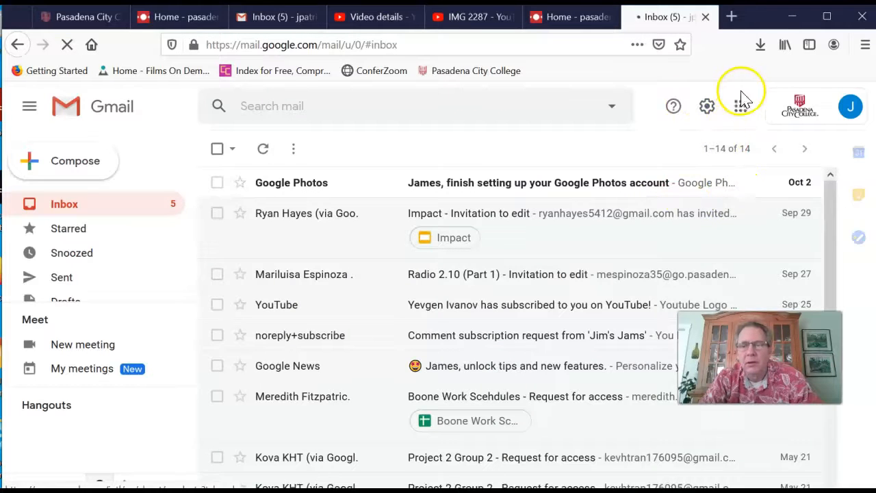
left_click(741, 105)
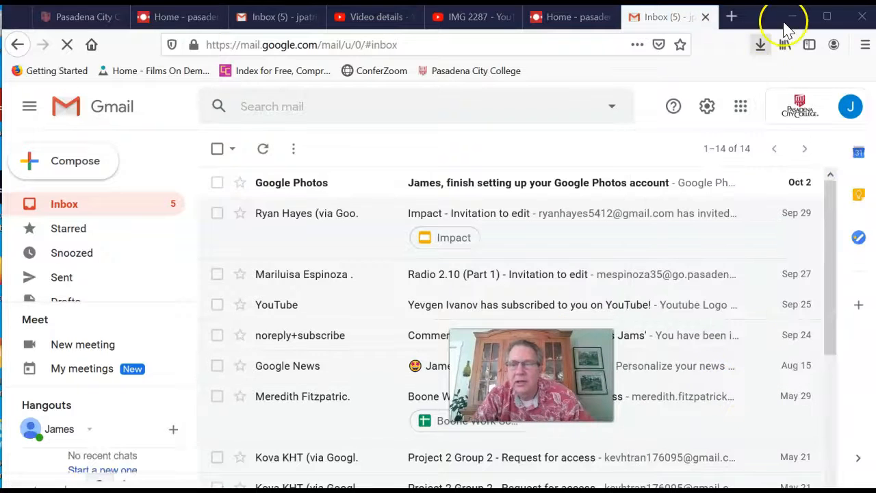
left_click(741, 106)
left_click(750, 393)
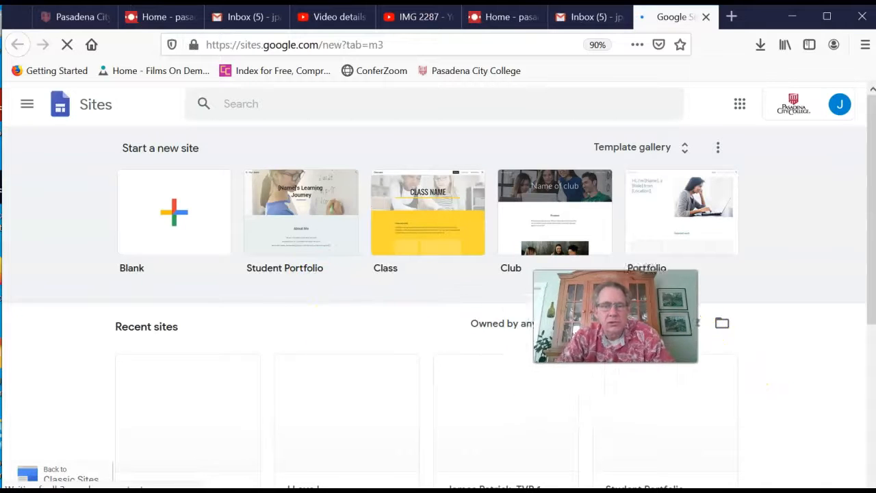
scroll(137, 345, "down", 3)
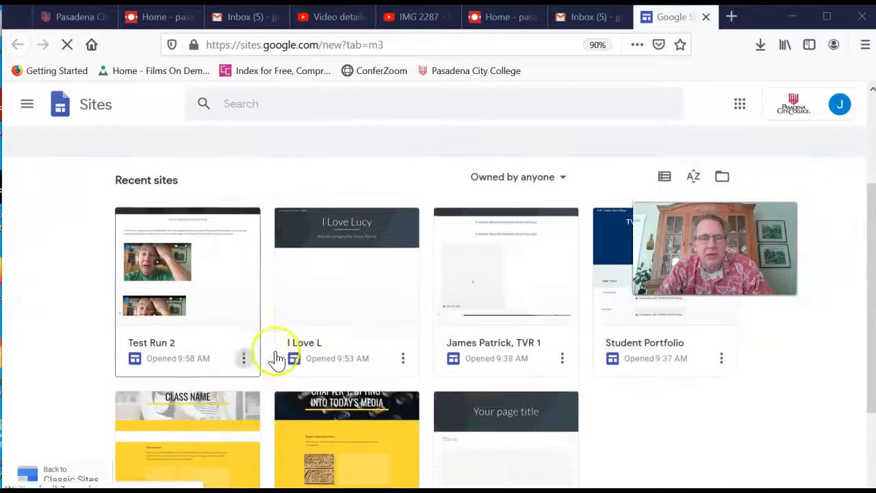
Open the Test Run 2 site from the recent sites for editing
scroll(53, 368, "down", 3)
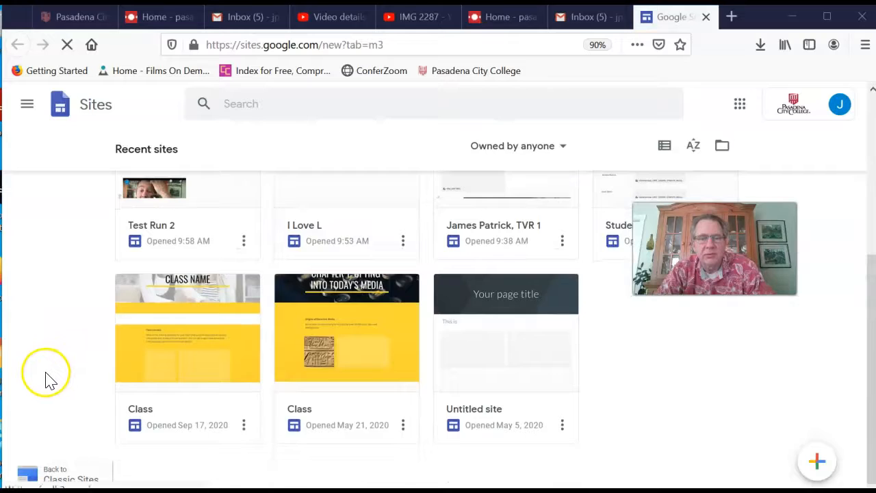
scroll(49, 380, "up", 3)
left_click(207, 317)
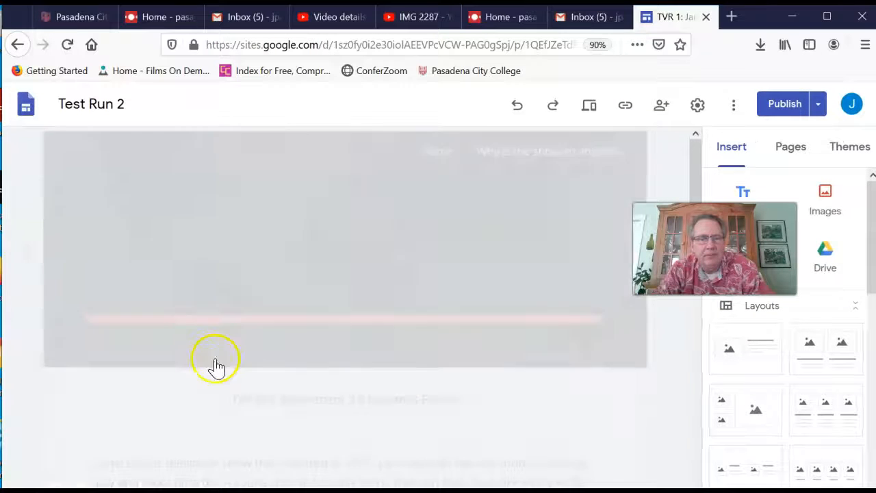
Open the web embed dialog on the site's home page and show its embed code option
scroll(251, 366, "down", 5)
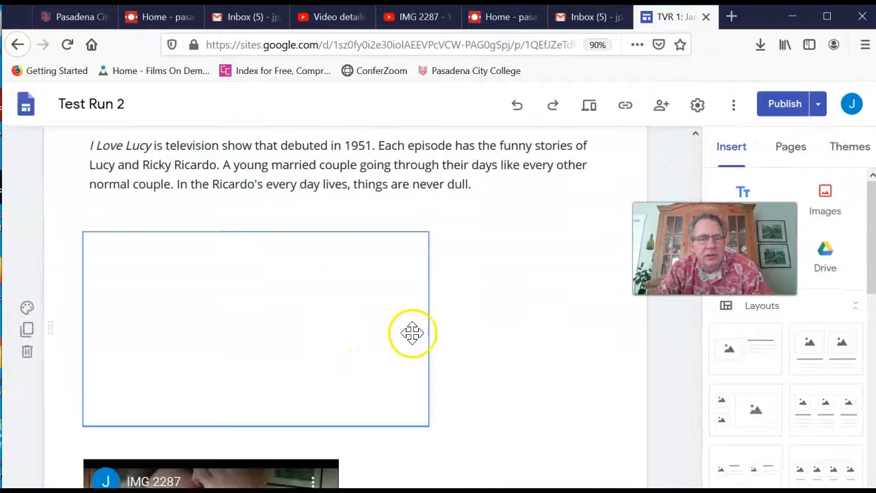
scroll(514, 348, "down", 2)
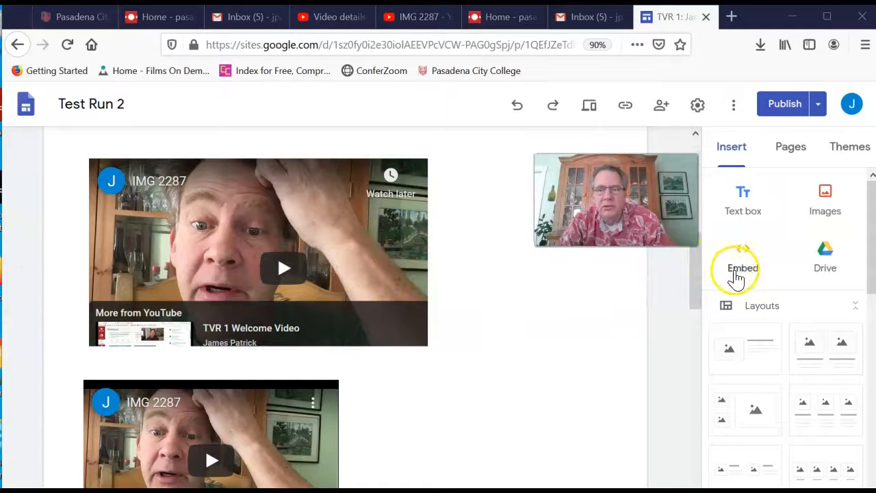
left_click(744, 253)
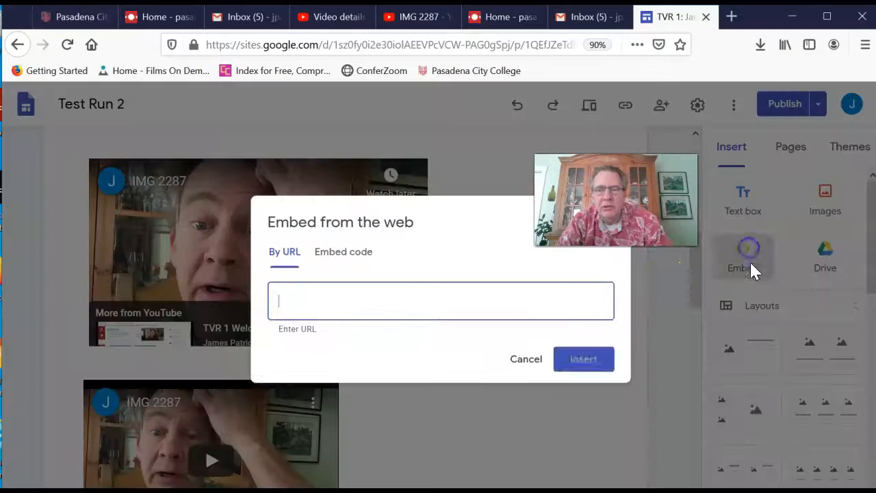
left_click(337, 271)
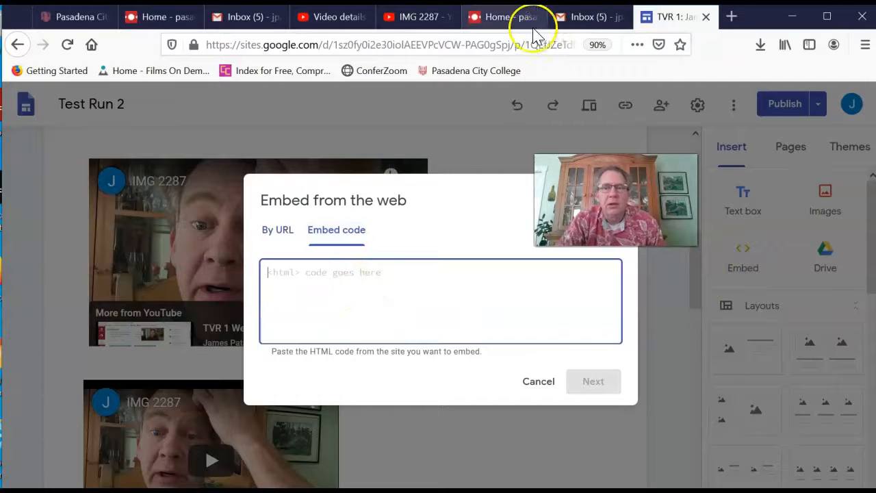
View the IMG 2287 video's embed code on YouTube, then return to the site and cancel the embed dialog
left_click(505, 18)
left_click(409, 18)
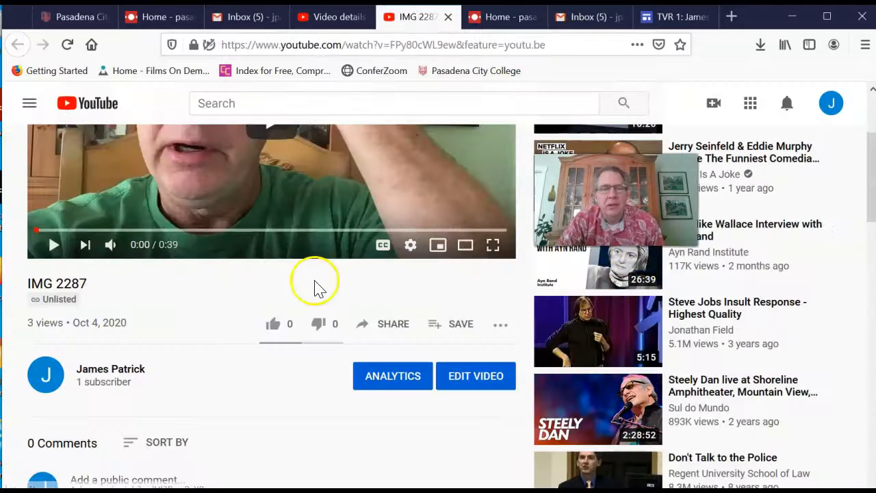
left_click(393, 324)
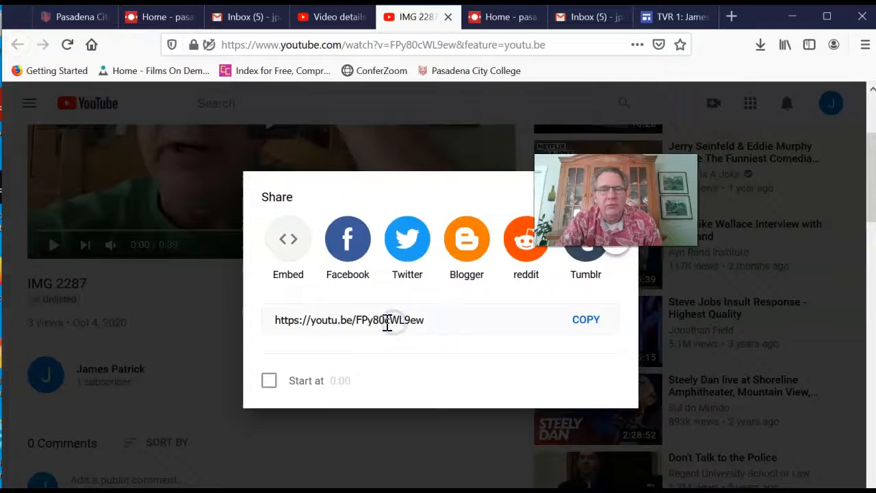
left_click(288, 247)
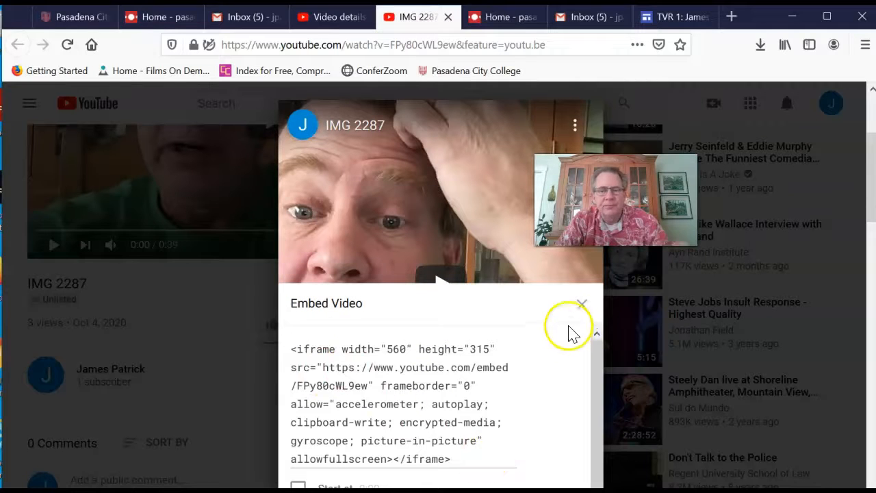
left_click(582, 304)
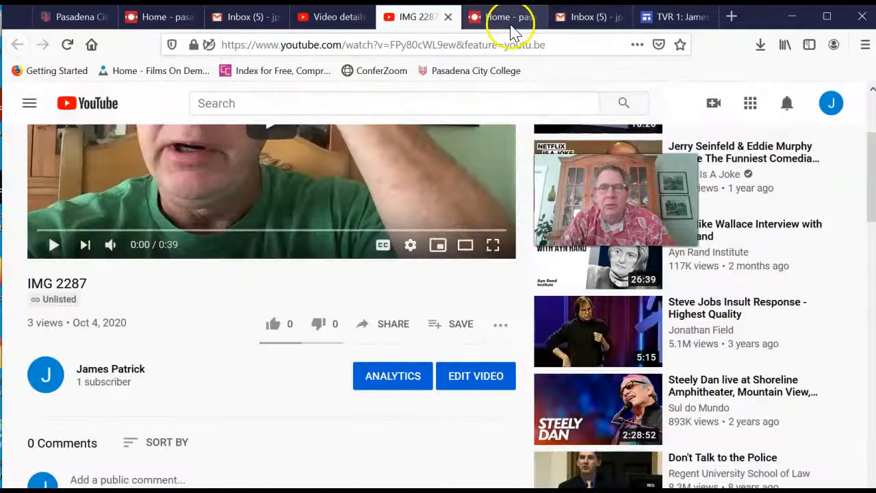
left_click(676, 17)
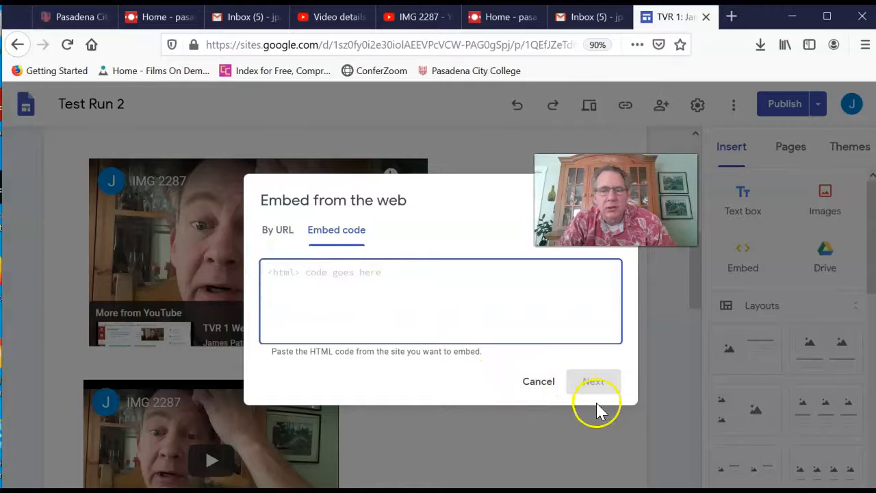
left_click(539, 382)
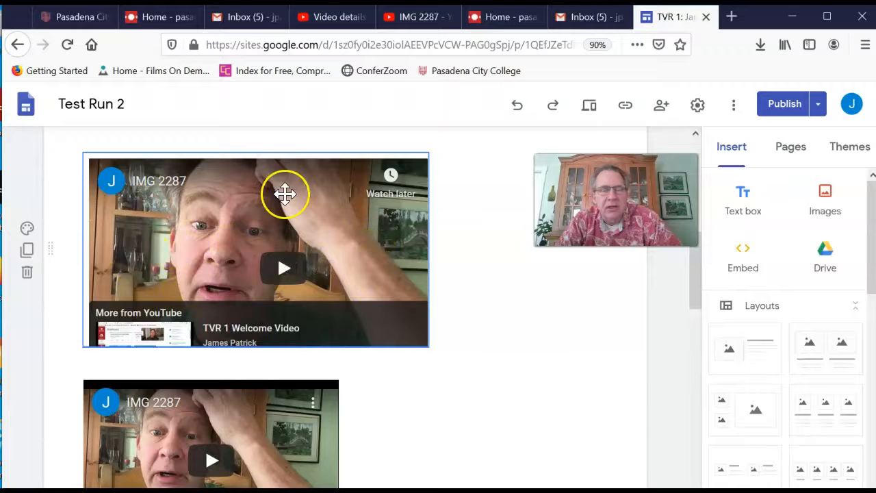
scroll(469, 401, "down", 3)
left_click(281, 353)
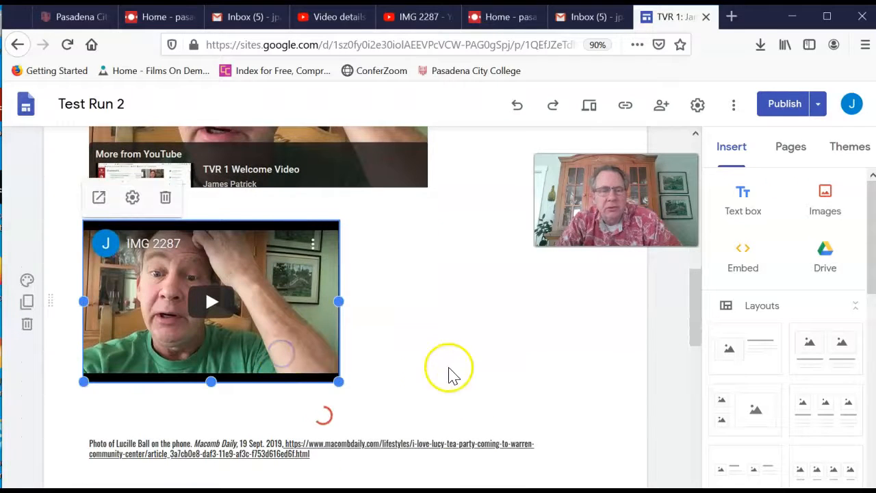
left_click(750, 252)
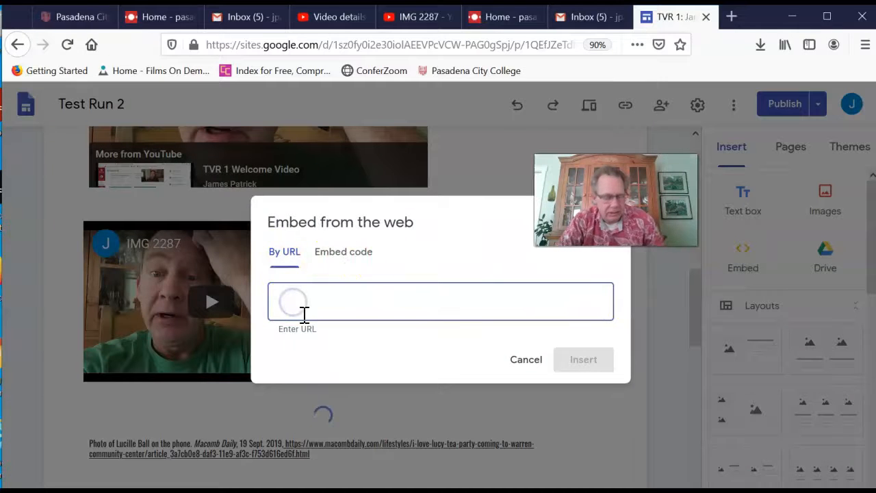
key("ctrl+v")
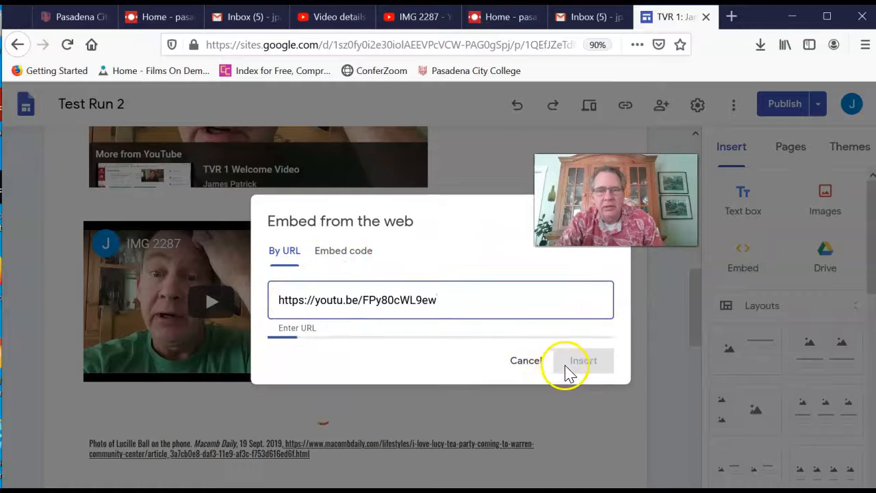
left_click(583, 442)
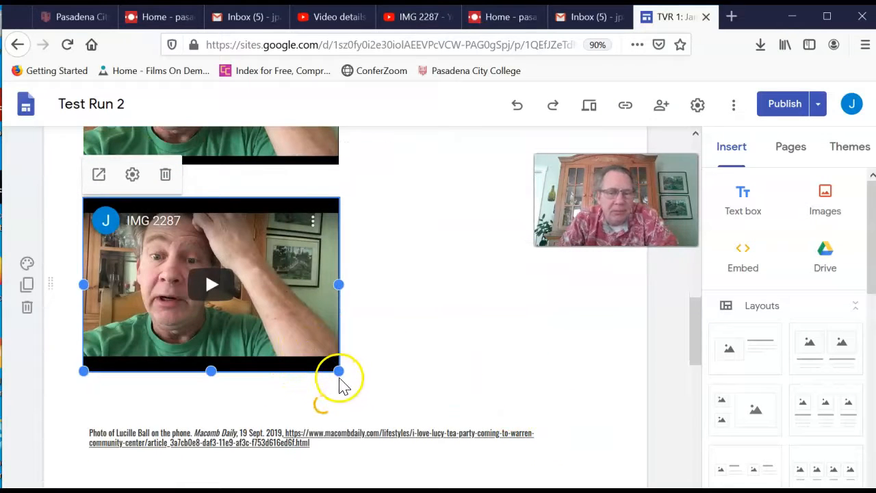
Enlarge the newly embedded video so it spans most of the page's content width
left_click_drag(338, 370, 602, 397)
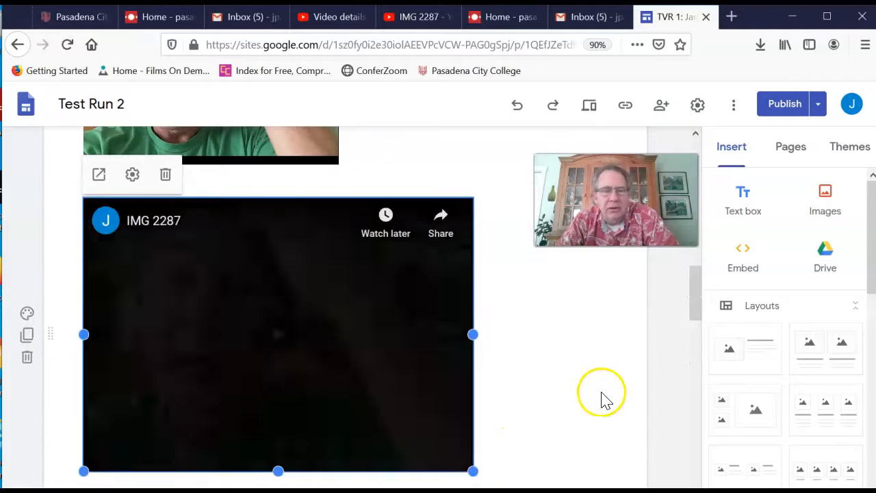
scroll(589, 404, "down", 2)
left_click_drag(468, 254, 539, 295)
left_click_drag(645, 280, 526, 267)
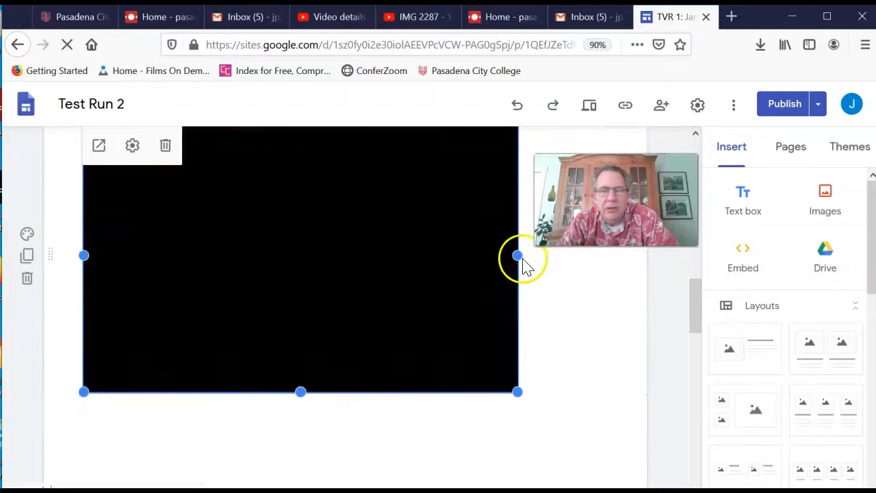
scroll(399, 375, "down", 2)
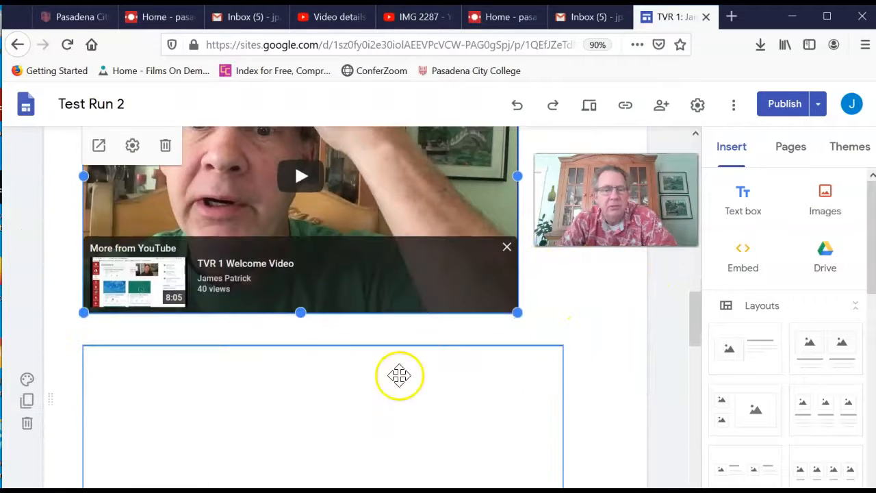
scroll(342, 369, "down", 2)
scroll(358, 361, "up", 3)
scroll(358, 361, "up", 2)
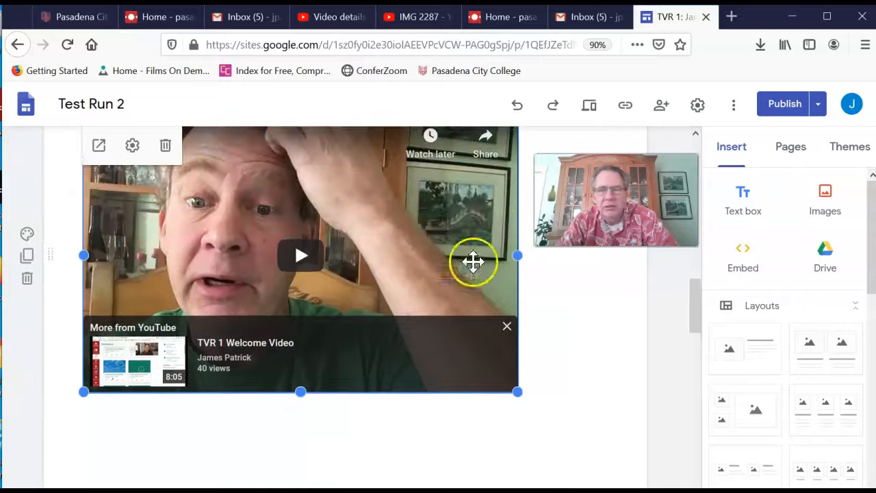
Publish the updated Home page and copy the published site link
left_click(789, 110)
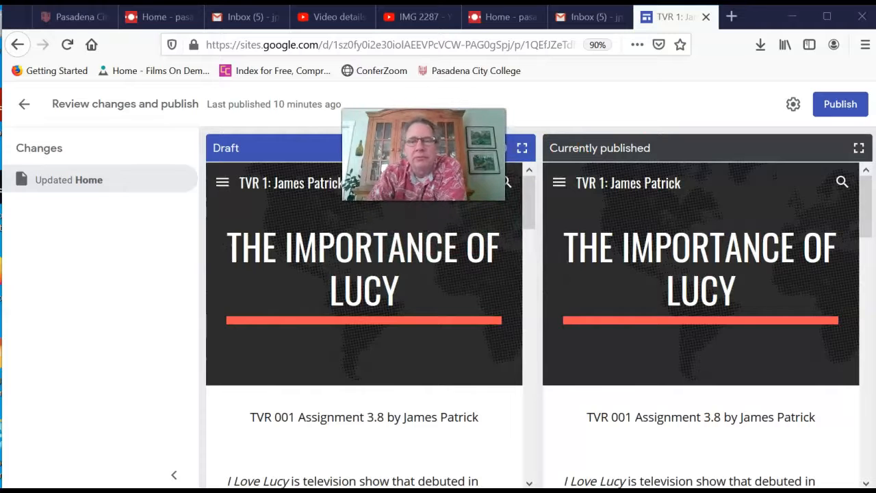
left_click(860, 104)
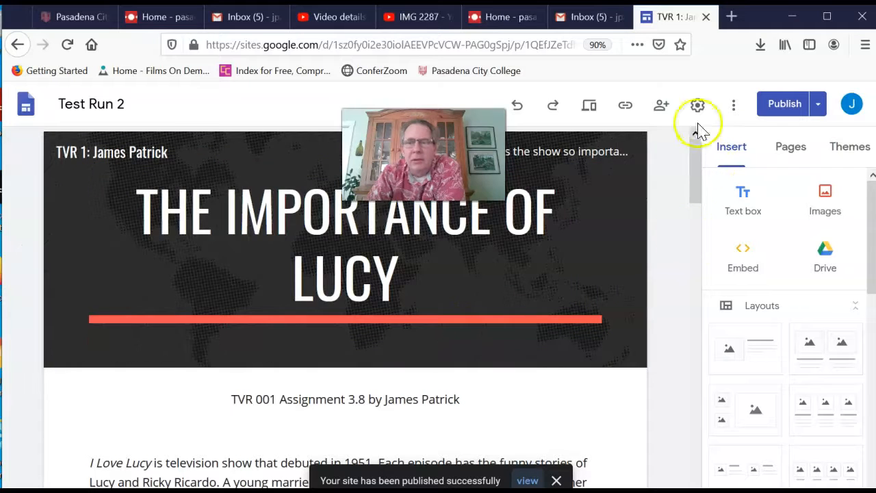
left_click(628, 106)
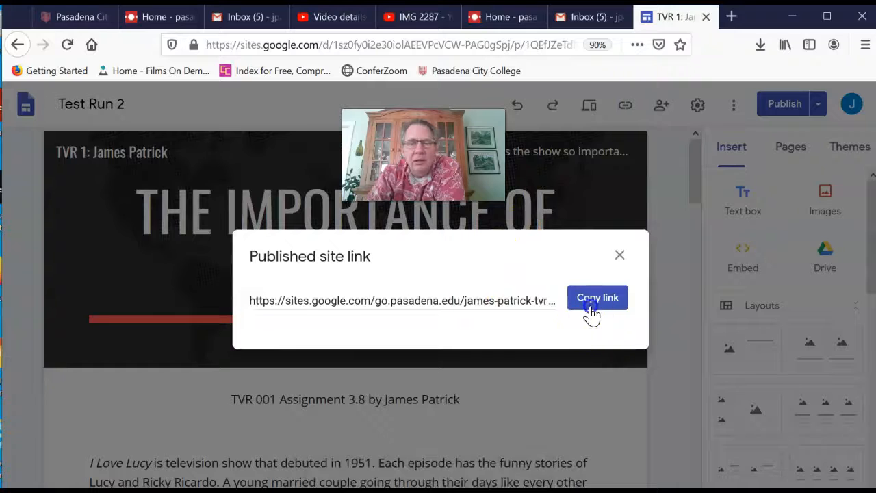
left_click(591, 303)
Open the published site in a new browser tab using the copied link
left_click(732, 16)
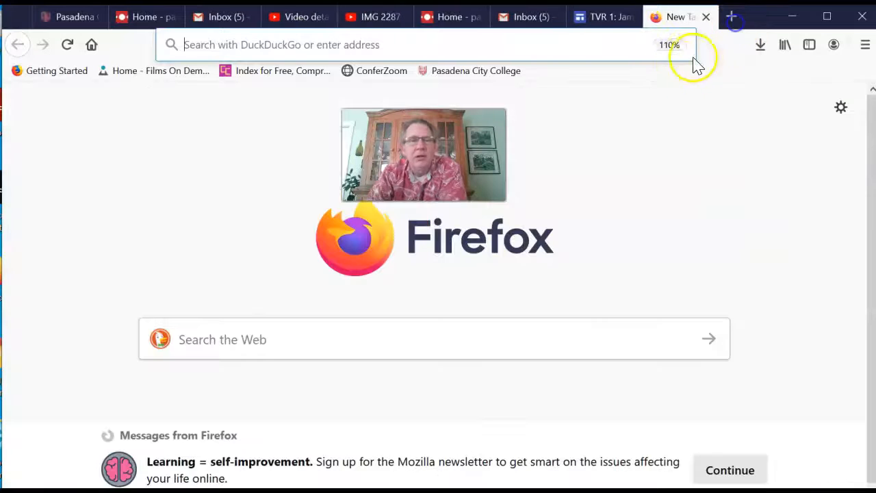
key("ctrl+v")
left_click(560, 80)
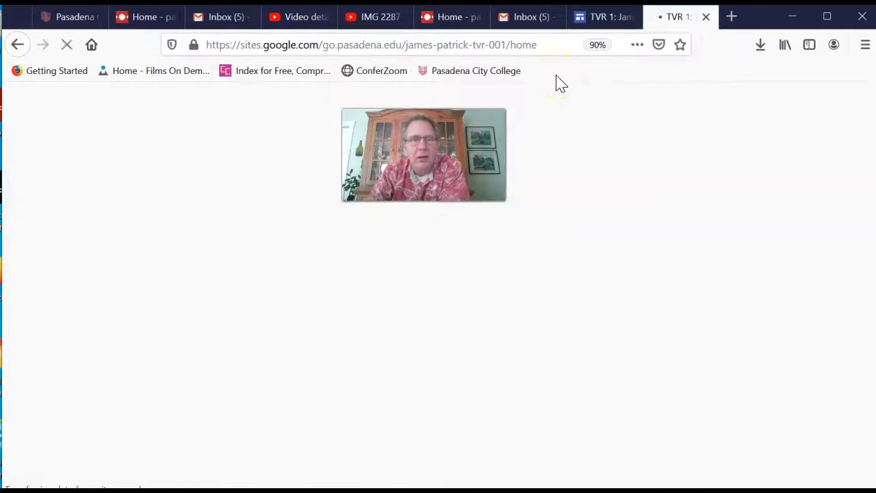
Examine the embedded IMG 2287 videos on the published home page, comparing their sizes, and return to the page's heading
scroll(520, 287, "down", 3)
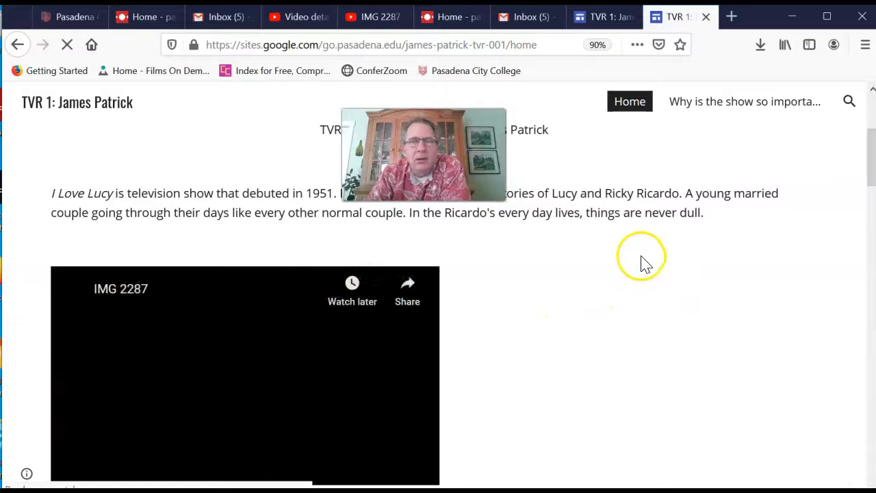
scroll(644, 281, "down", 5)
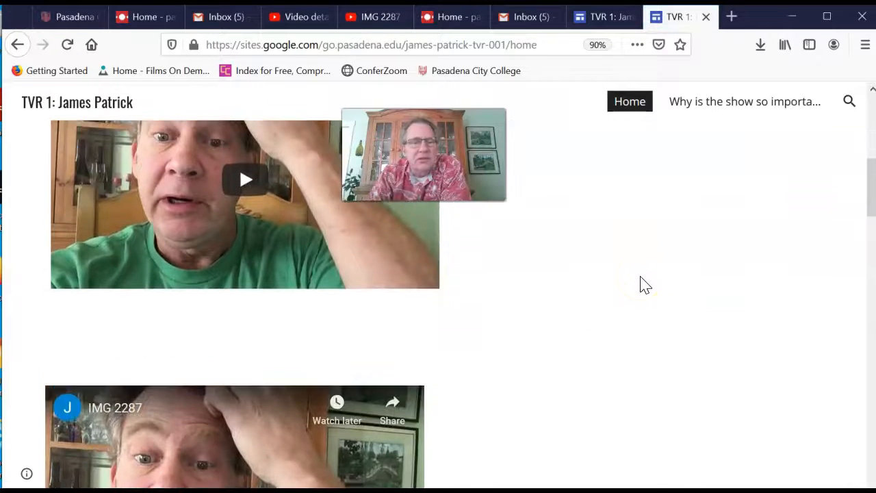
scroll(743, 278, "down", 5)
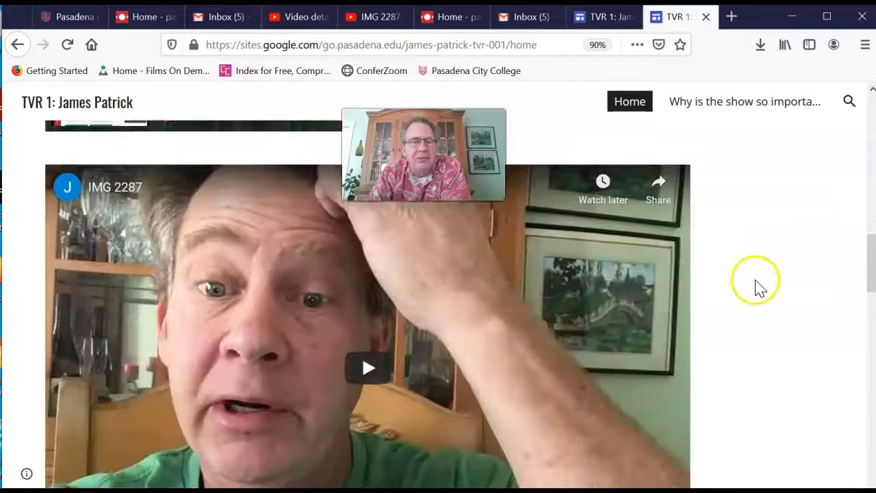
scroll(758, 295, "up", 8)
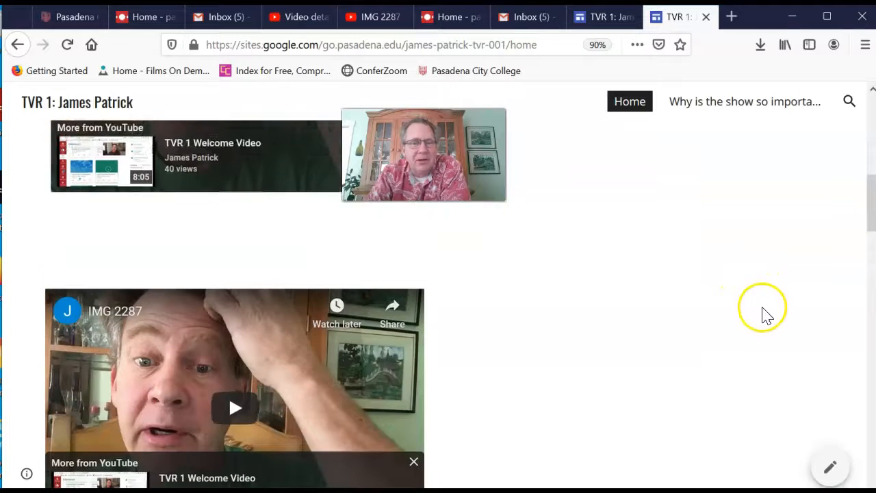
scroll(751, 342, "down", 10)
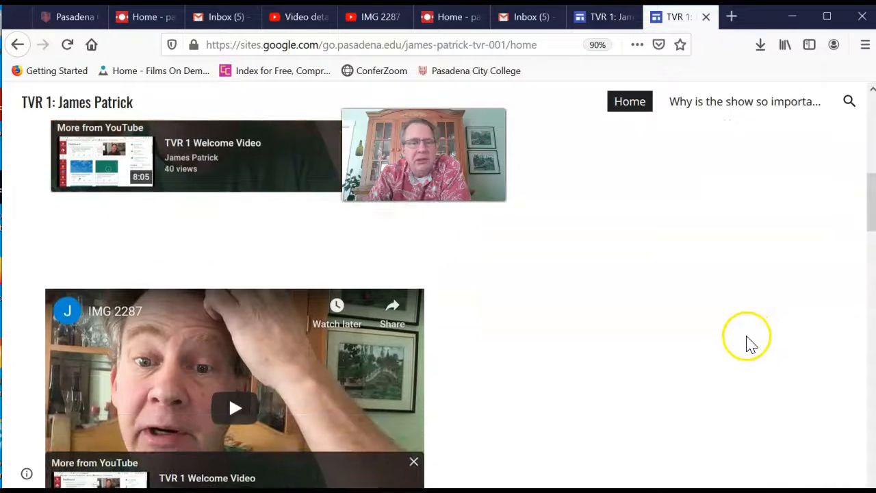
scroll(778, 333, "down", 3)
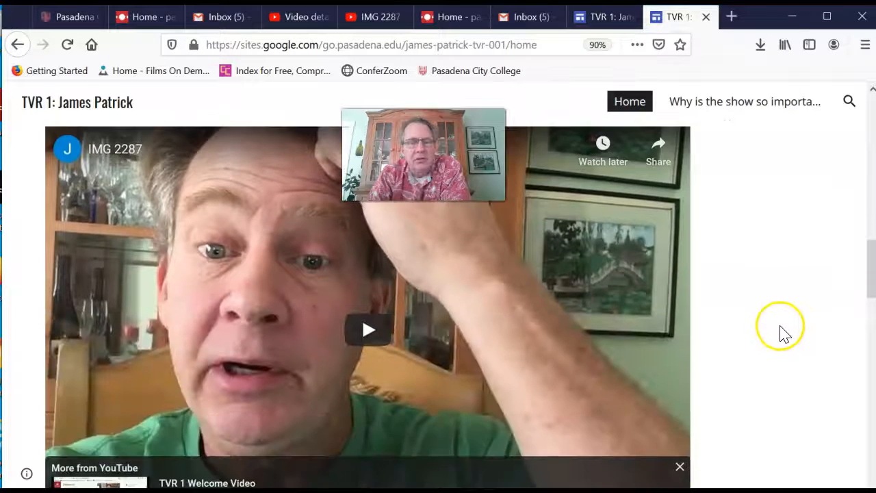
scroll(778, 349, "up", 5)
scroll(781, 352, "up", 5)
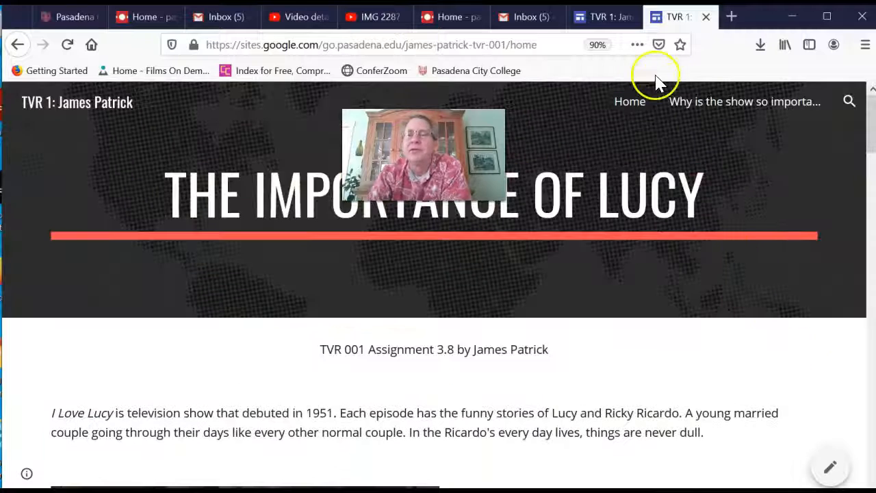